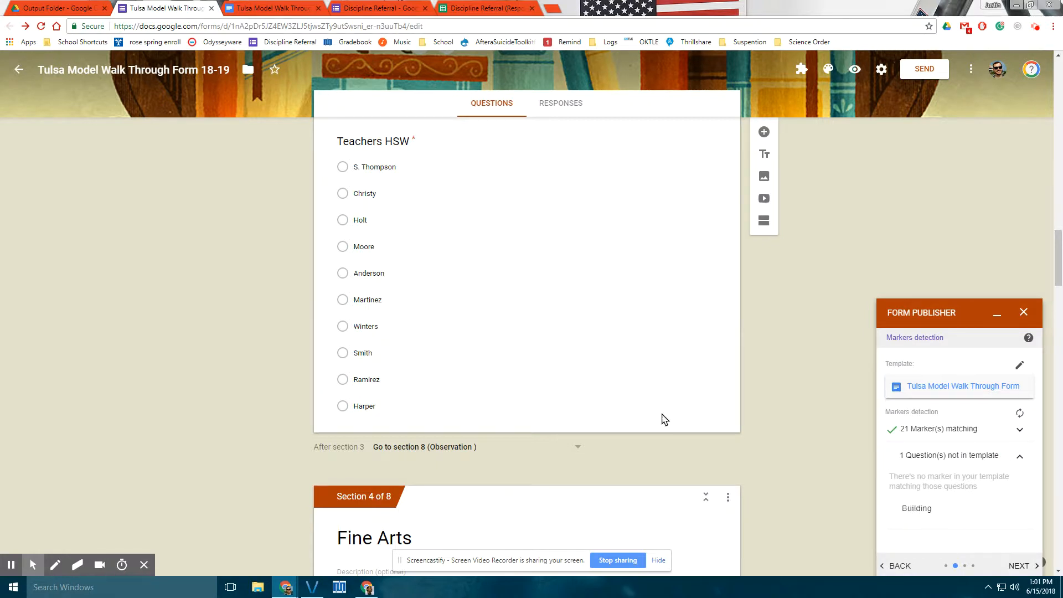
Review the teacher and Building questions and advance the Form Publisher setup to the destination folder and naming settings
{"action": "scroll", "coordinate": [470, 321], "scroll_direction": "down", "scroll_amount": 10}
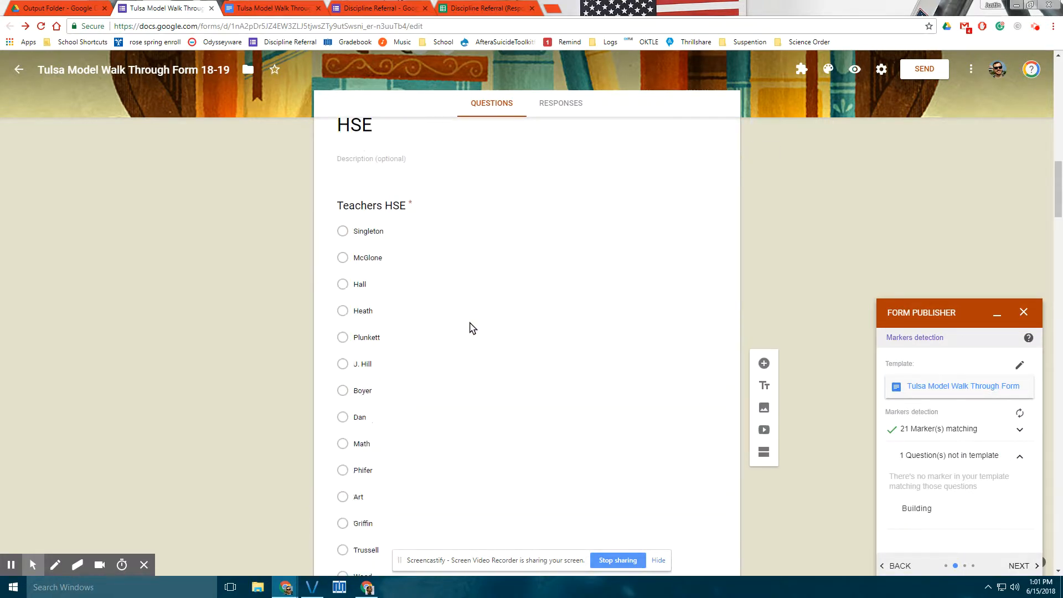
{"action": "scroll", "coordinate": [470, 329], "scroll_direction": "up", "scroll_amount": 8}
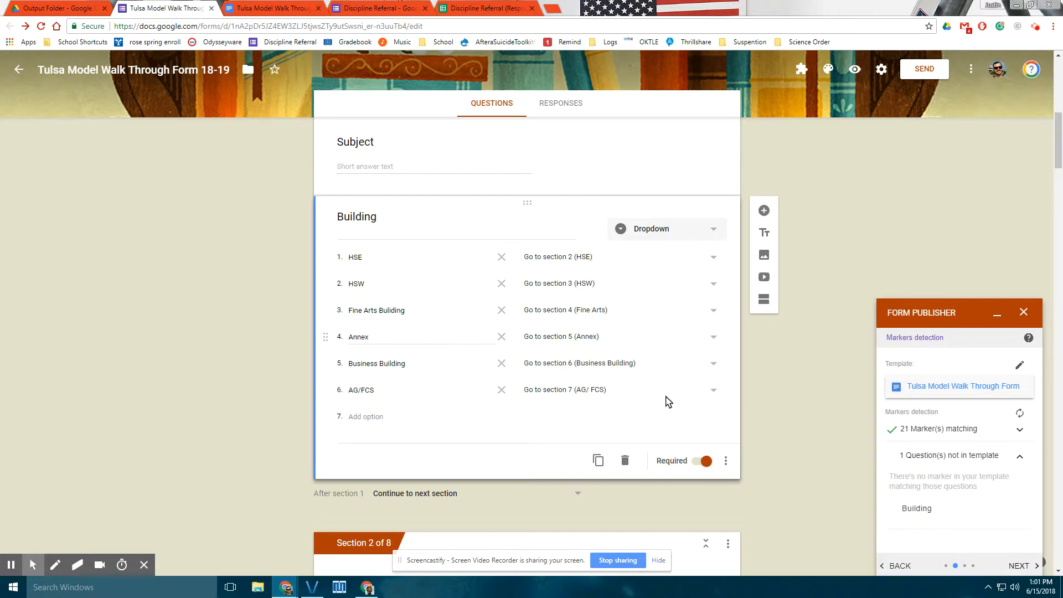
{"action": "left_click", "coordinate": [1019, 565]}
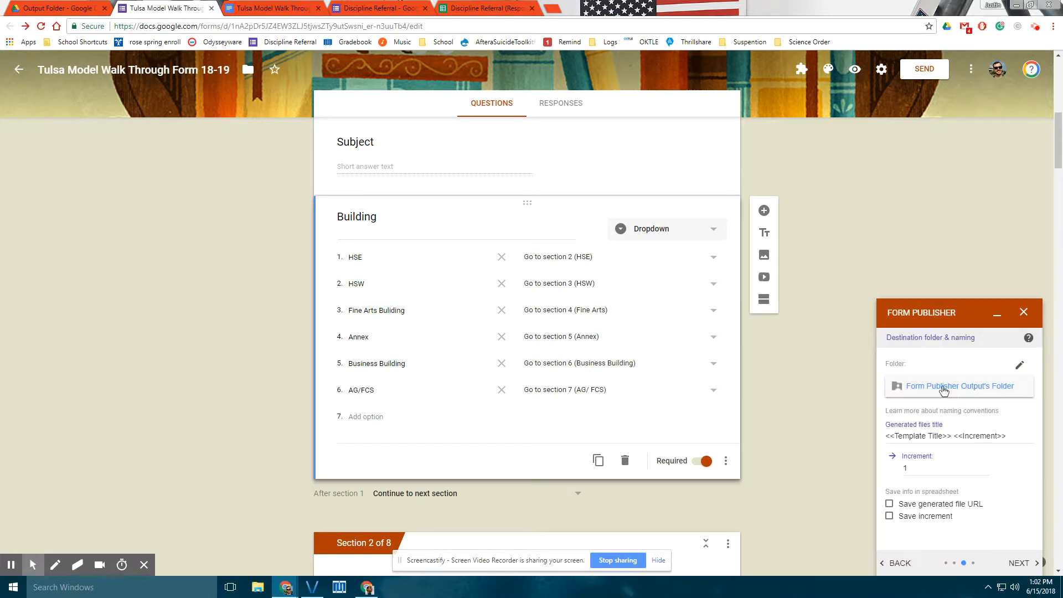
Inspect the current destination folder in Drive and the Output Folder inside Walk Through, and return to the form
{"action": "left_click", "coordinate": [943, 389]}
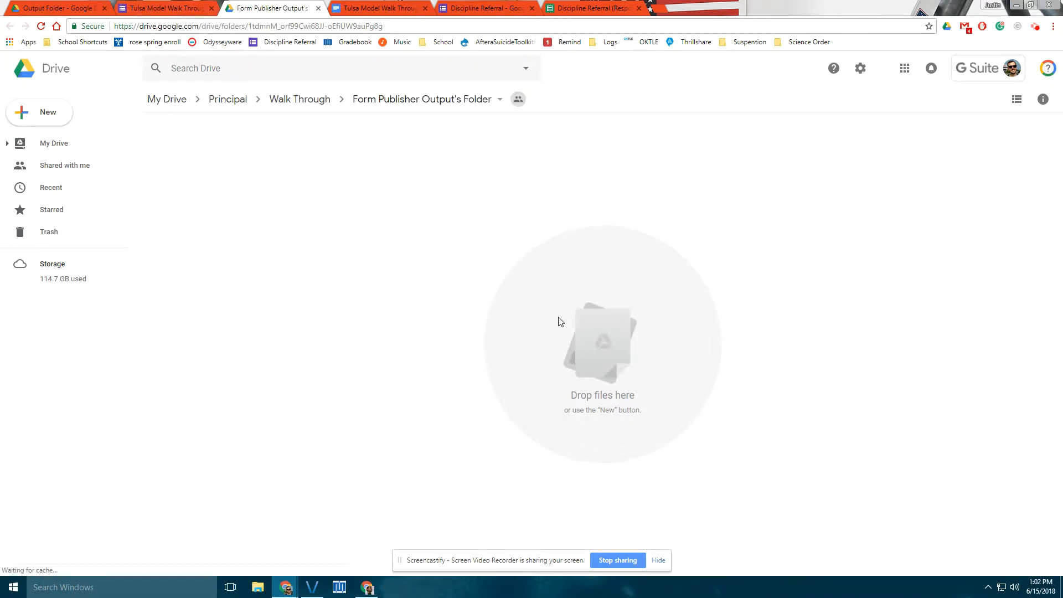
{"action": "left_click", "coordinate": [316, 102]}
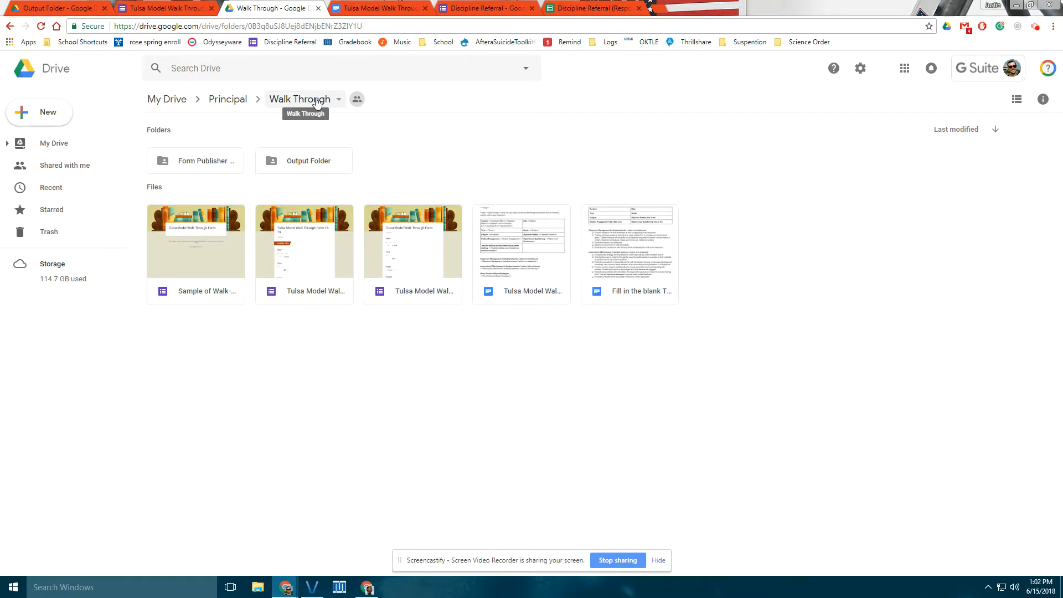
{"action": "left_click", "coordinate": [230, 161]}
{"action": "double_click", "coordinate": [283, 165]}
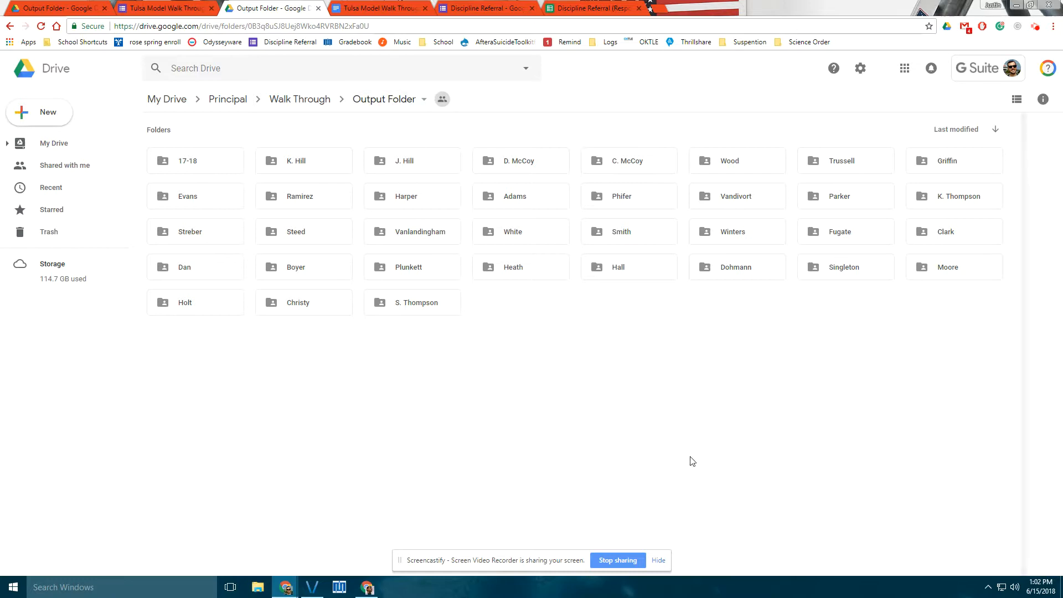
{"action": "left_click", "coordinate": [155, 7]}
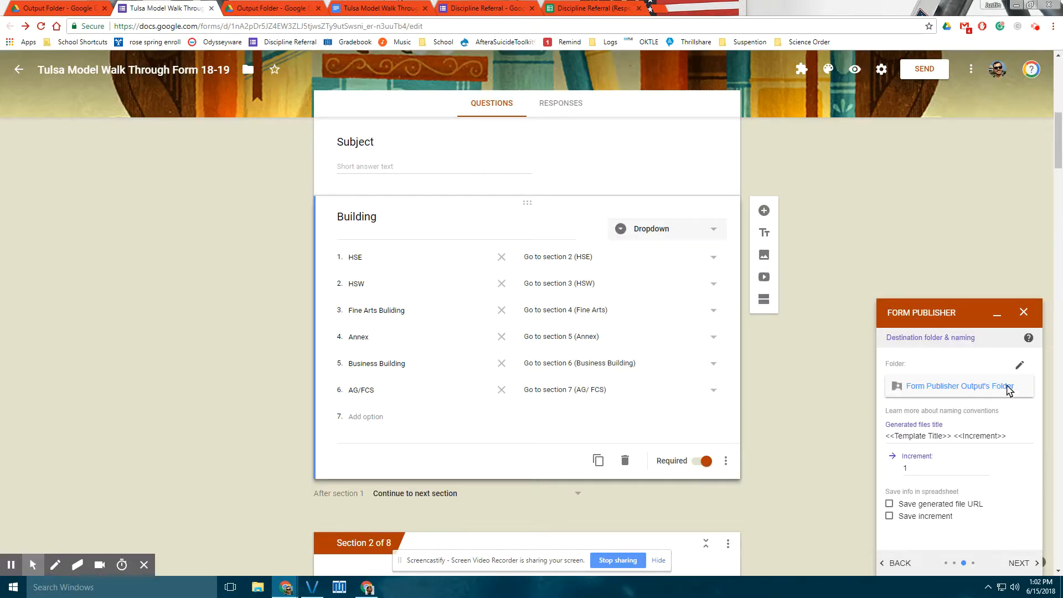
Start changing the destination folder, search the folders for "walk through" and open the Walk Through folder
{"action": "left_click", "coordinate": [1021, 368]}
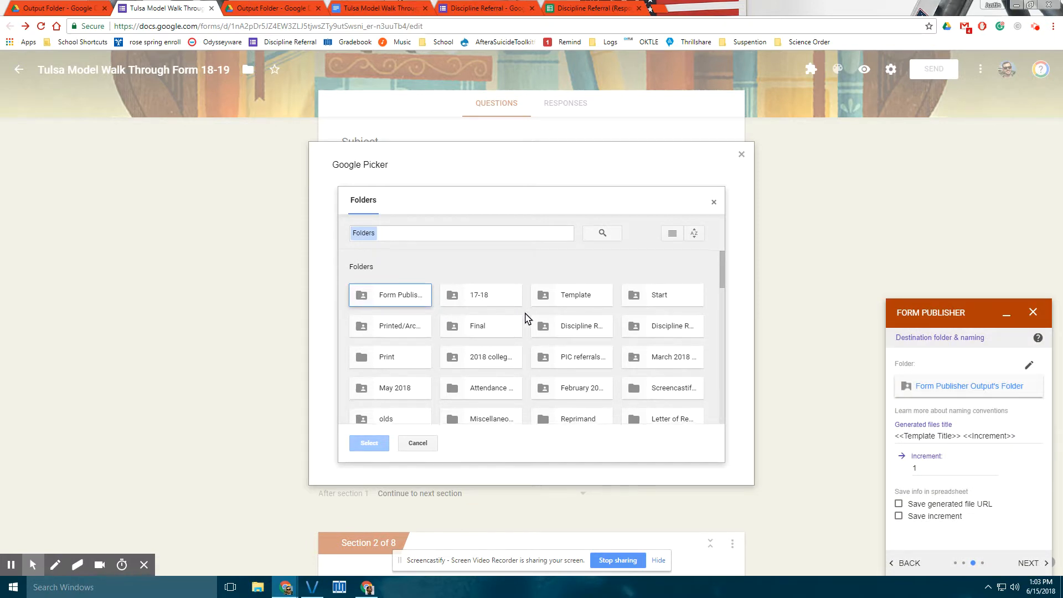
{"action": "scroll", "coordinate": [527, 318], "scroll_direction": "down", "scroll_amount": 2}
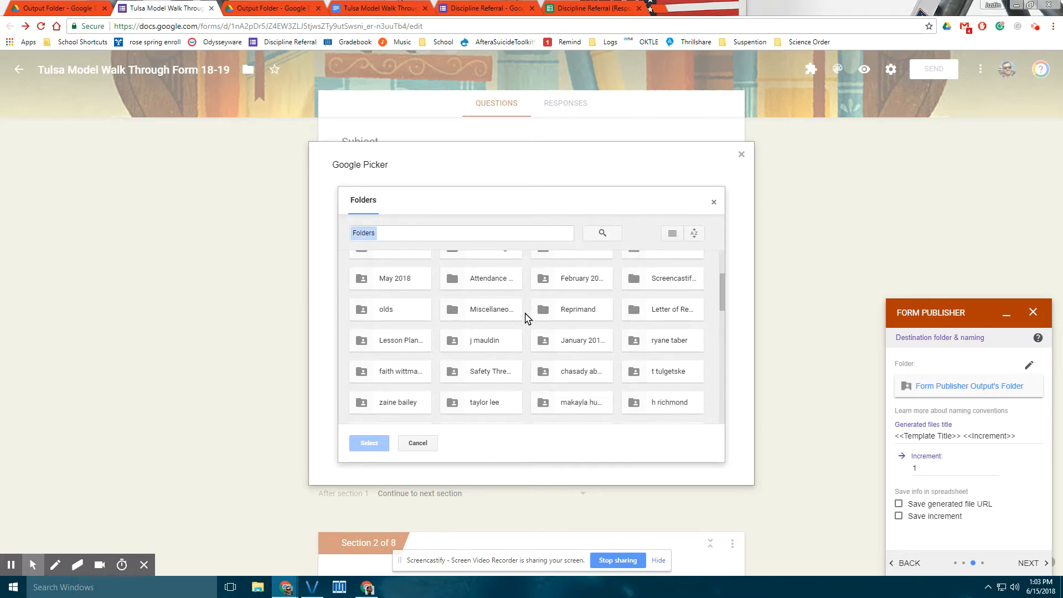
{"action": "scroll", "coordinate": [527, 318], "scroll_direction": "down", "scroll_amount": 2}
{"action": "scroll", "coordinate": [527, 319], "scroll_direction": "down", "scroll_amount": 3}
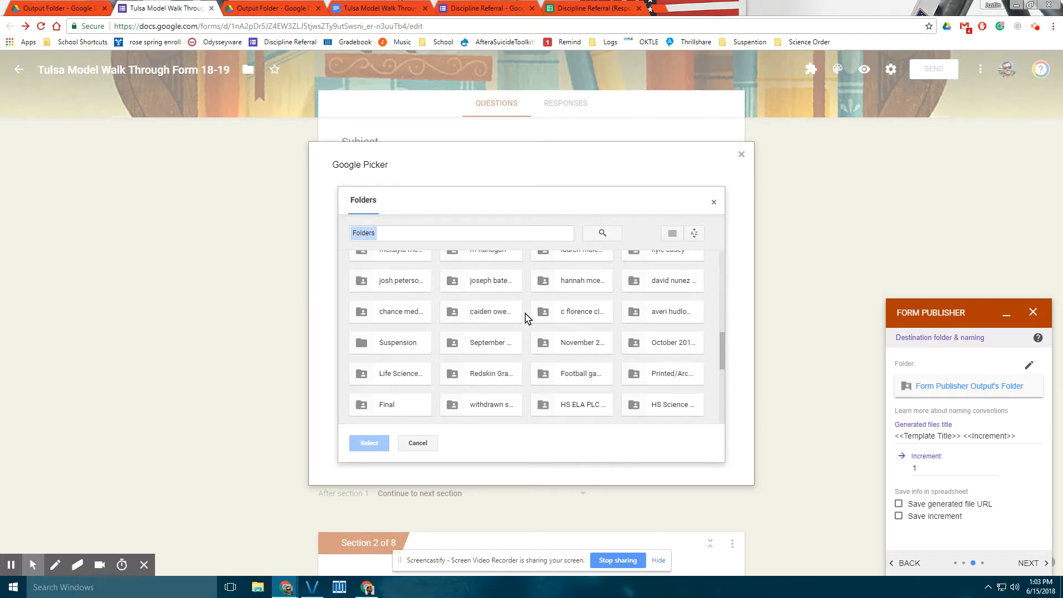
{"action": "scroll", "coordinate": [524, 314], "scroll_direction": "up", "scroll_amount": 7}
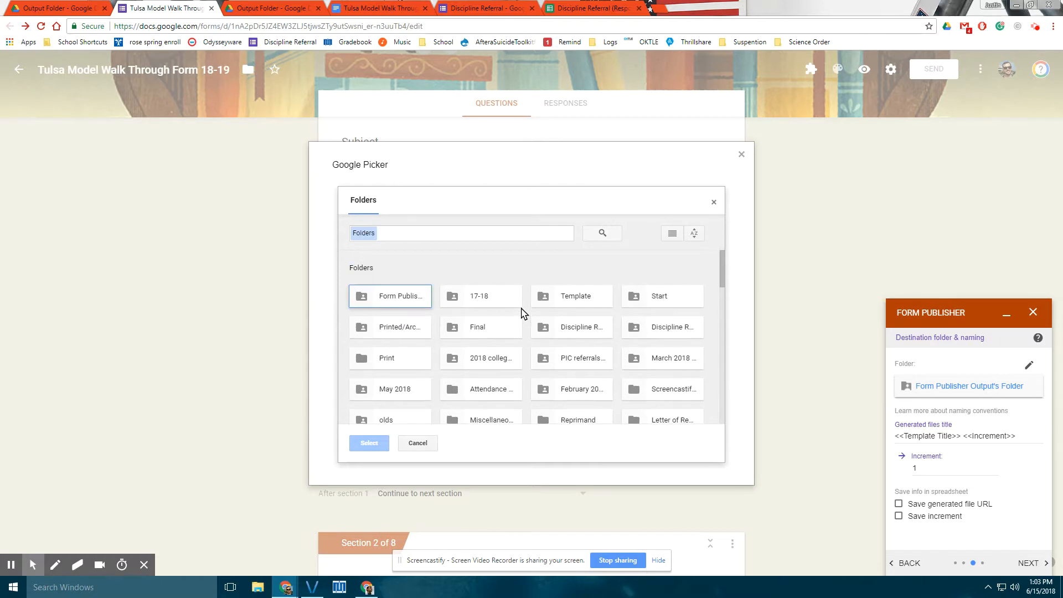
{"action": "left_click", "coordinate": [461, 230]}
{"action": "type", "text": "wa"}
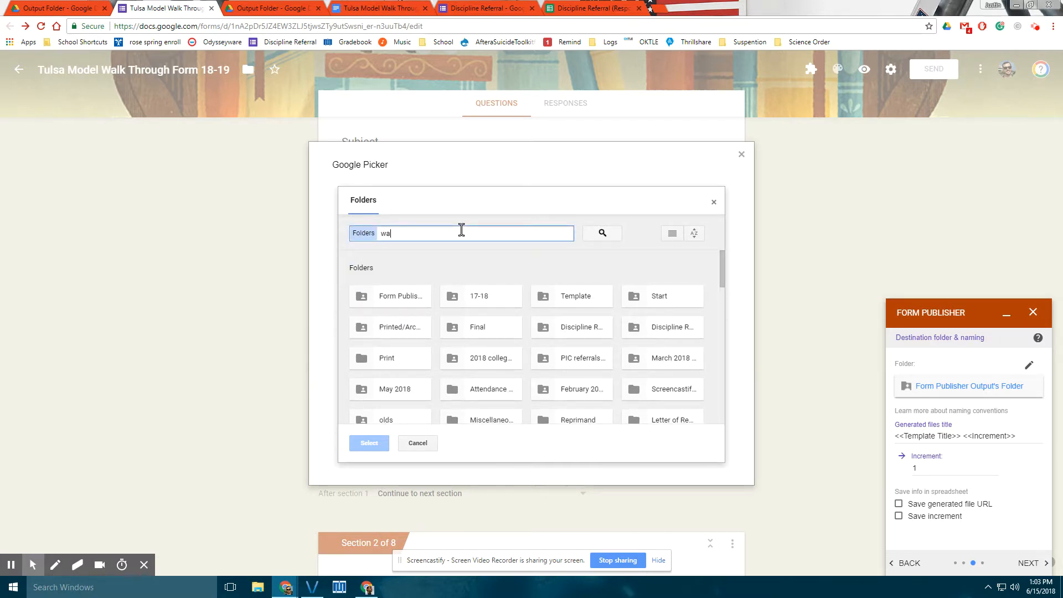
{"action": "type", "text": "lk t"}
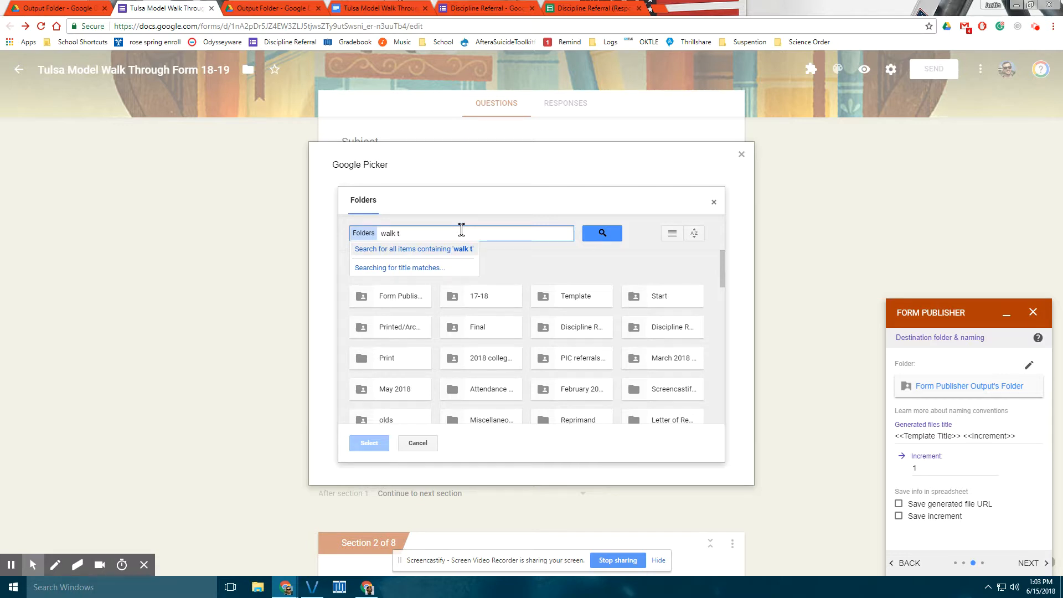
{"action": "type", "text": "hrough"}
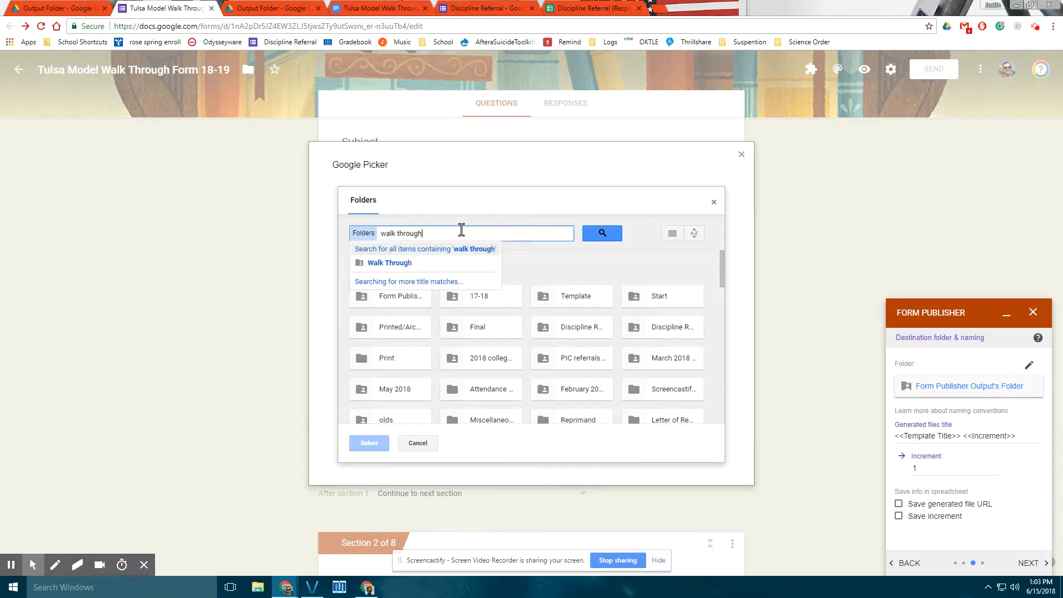
{"action": "left_click", "coordinate": [405, 262]}
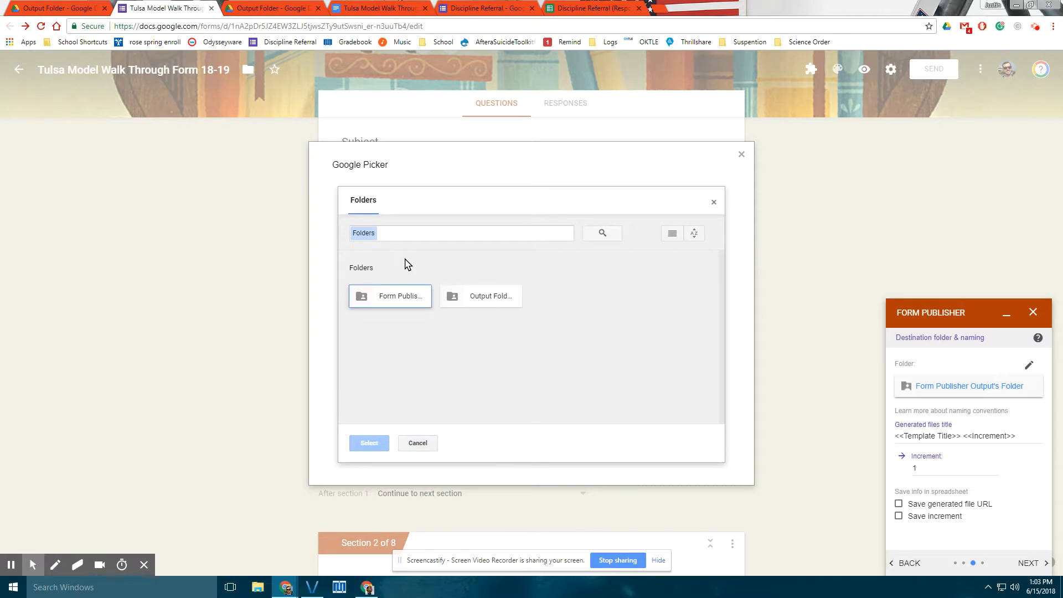
Select Output Folder inside Walk Through as the destination for the generated files
{"action": "left_click", "coordinate": [471, 302]}
{"action": "double_click", "coordinate": [471, 302]}
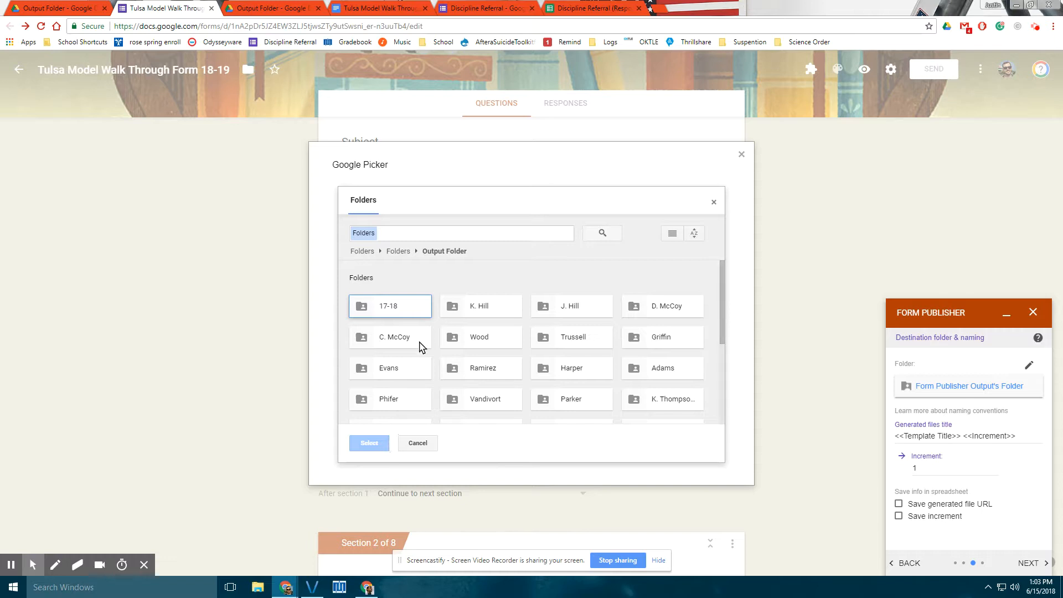
{"action": "left_click", "coordinate": [404, 252]}
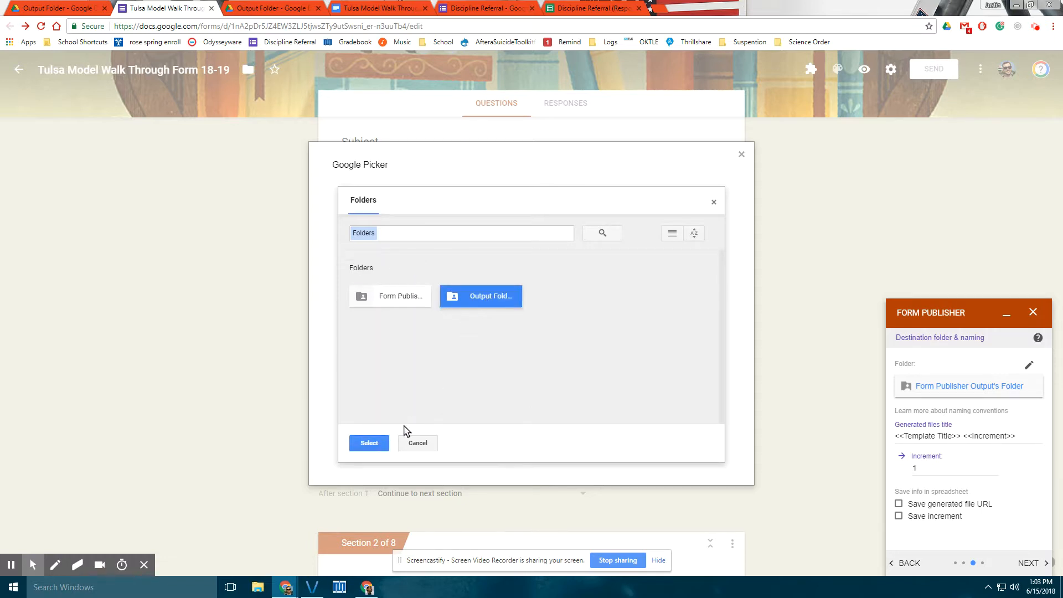
{"action": "left_click", "coordinate": [368, 443]}
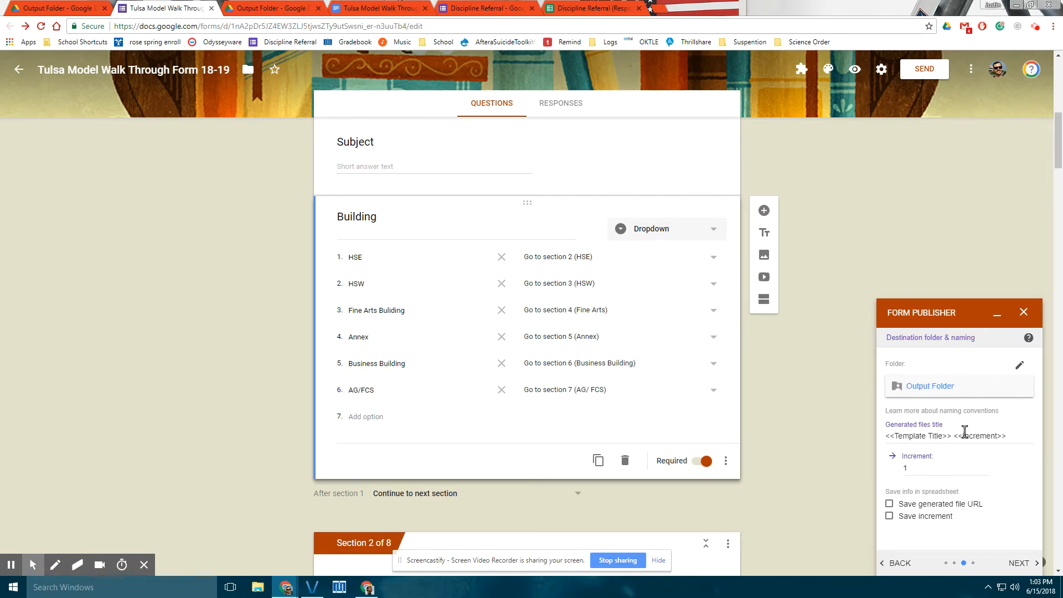
Title the generated files "Walk through form" followed by the teacher markers from <<Teachers HSE>> through <<Teachers AG>> and <<Date>>
{"action": "left_click", "coordinate": [1009, 435]}
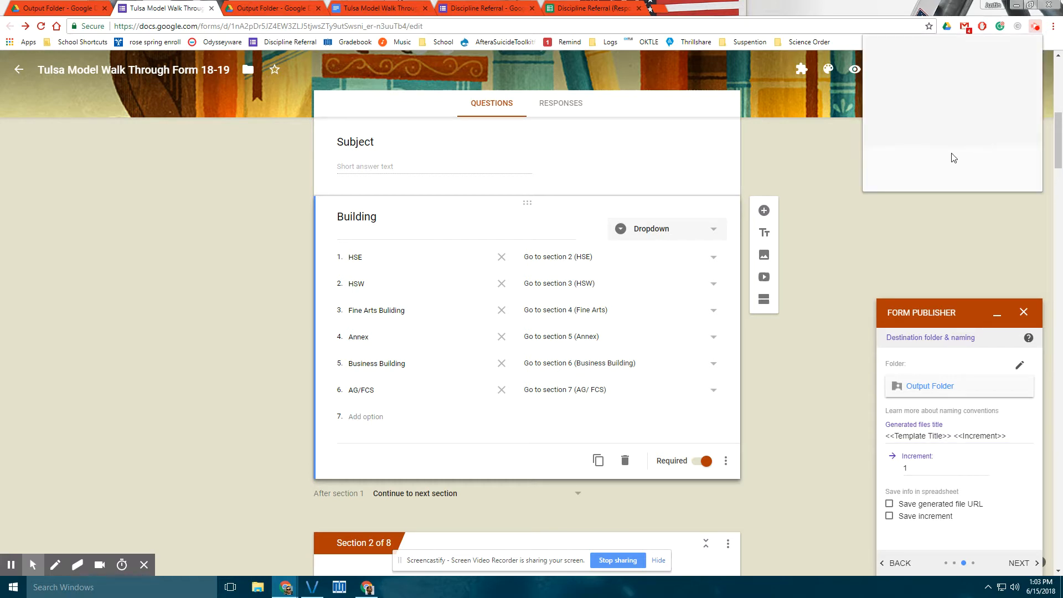
{"action": "left_click", "coordinate": [950, 174]}
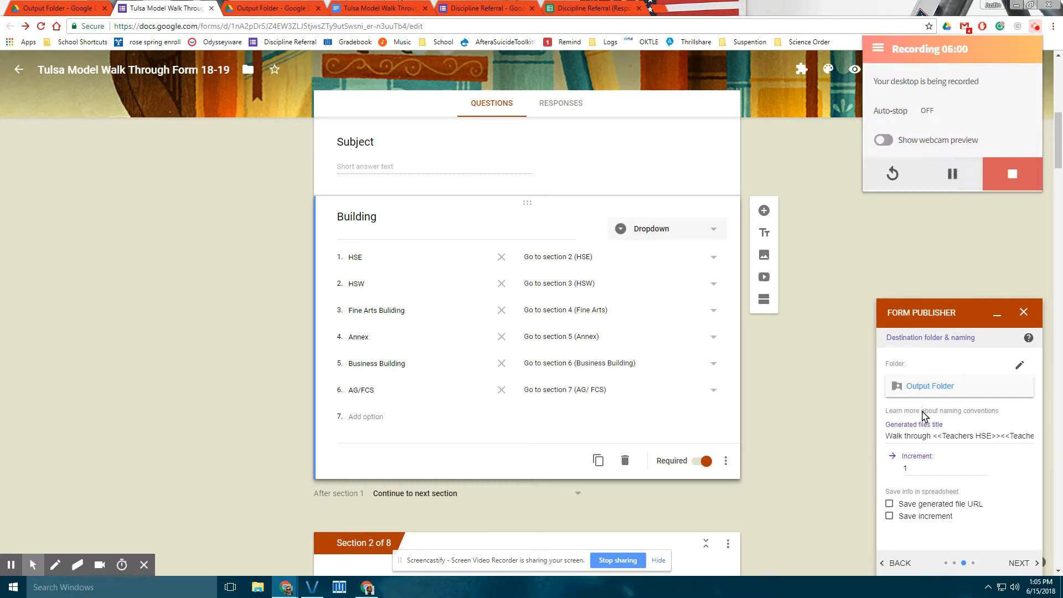
{"action": "left_click", "coordinate": [925, 433]}
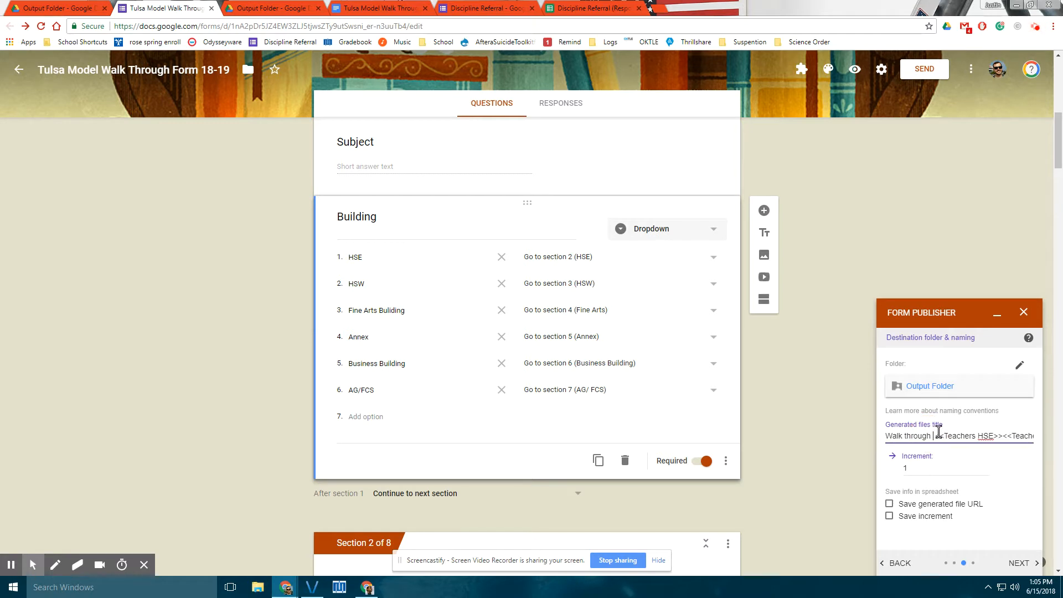
{"action": "type", "text": "form"}
{"action": "key", "text": "Right"}
{"action": "key", "text": "Right"}
{"action": "key", "text": "Right"}
{"action": "key", "text": "Right"}
{"action": "key", "text": "Right"}
{"action": "key", "text": "Right"}
{"action": "key", "text": "Right"}
{"action": "key", "text": "Right"}
{"action": "key", "text": "Right"}
{"action": "key", "text": "Right"}
{"action": "key", "text": "Right"}
{"action": "key", "text": "Right"}
{"action": "key", "text": "Right"}
{"action": "key", "text": "Right"}
{"action": "key", "text": "Right"}
{"action": "key", "text": "Right"}
{"action": "key", "text": "Right"}
{"action": "key", "text": "Right"}
{"action": "key", "text": "Right"}
{"action": "key", "text": "Right"}
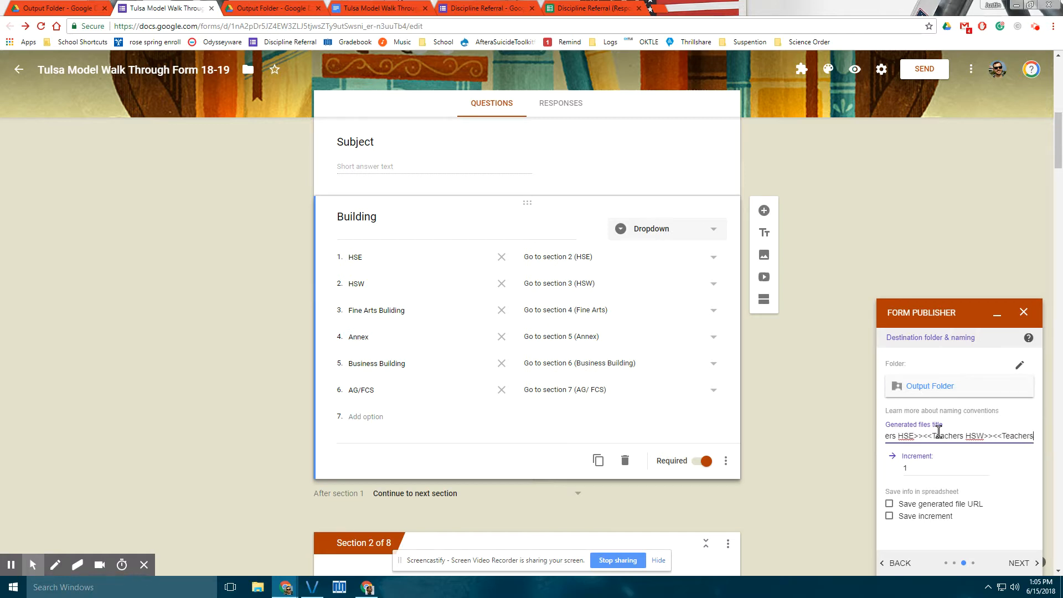
{"action": "key", "text": "Right"}
{"action": "key", "text": "Right"}
{"action": "key", "text": "Right"}
{"action": "key", "text": "Right"}
{"action": "key", "text": "Right"}
{"action": "key", "text": "Right"}
{"action": "key", "text": "Right"}
{"action": "key", "text": "Right"}
{"action": "key", "text": "Right"}
{"action": "key", "text": "Right"}
{"action": "key", "text": "Right"}
{"action": "key", "text": "Right"}
{"action": "key", "text": "Right"}
{"action": "key", "text": "Right"}
{"action": "key", "text": "Right"}
{"action": "key", "text": "Right"}
{"action": "key", "text": "Right"}
{"action": "key", "text": "Right"}
{"action": "key", "text": "Right"}
{"action": "key", "text": "Right"}
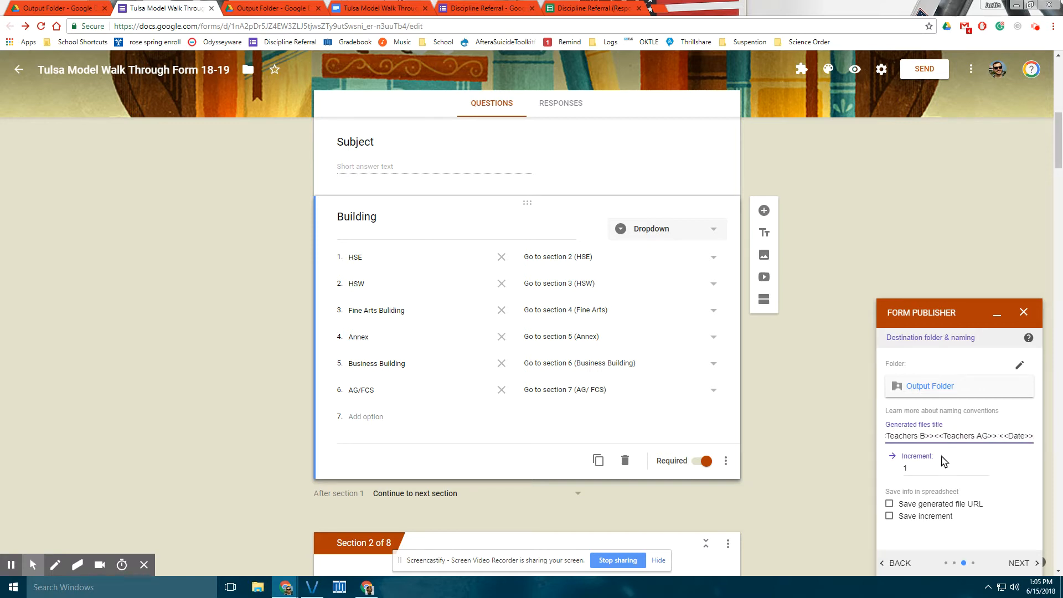
Enable saving the generated file URL and the increment in the spreadsheet, and continue to the sharing options and notifications
{"action": "left_click", "coordinate": [888, 504]}
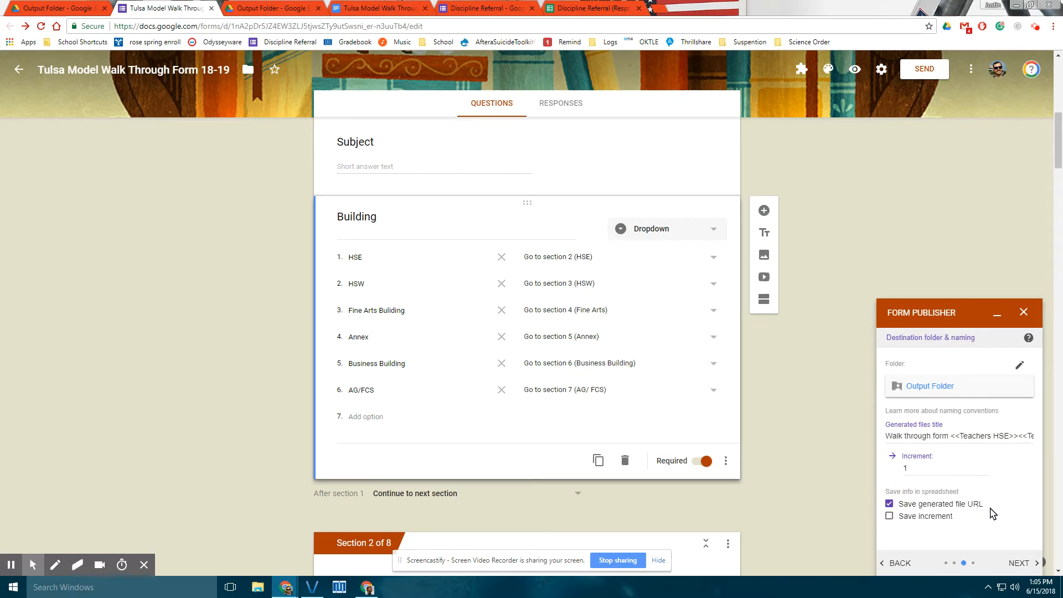
{"action": "left_click", "coordinate": [889, 517]}
{"action": "left_click", "coordinate": [1007, 563]}
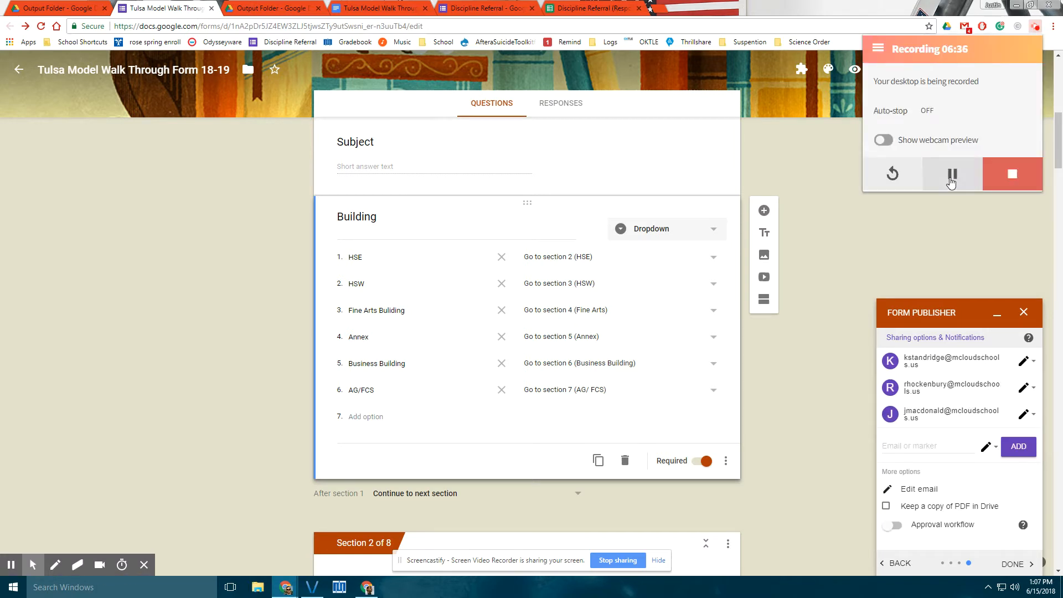
Remove the third recipient from the sharing and notification list
{"action": "left_click", "coordinate": [931, 239]}
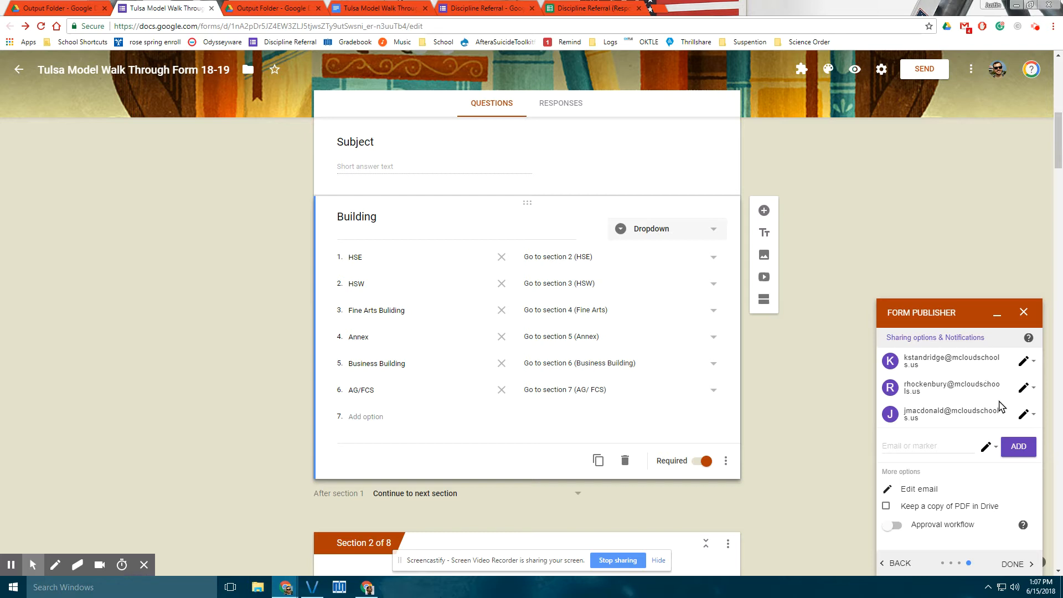
{"action": "left_click", "coordinate": [1025, 413]}
{"action": "left_click", "coordinate": [990, 468]}
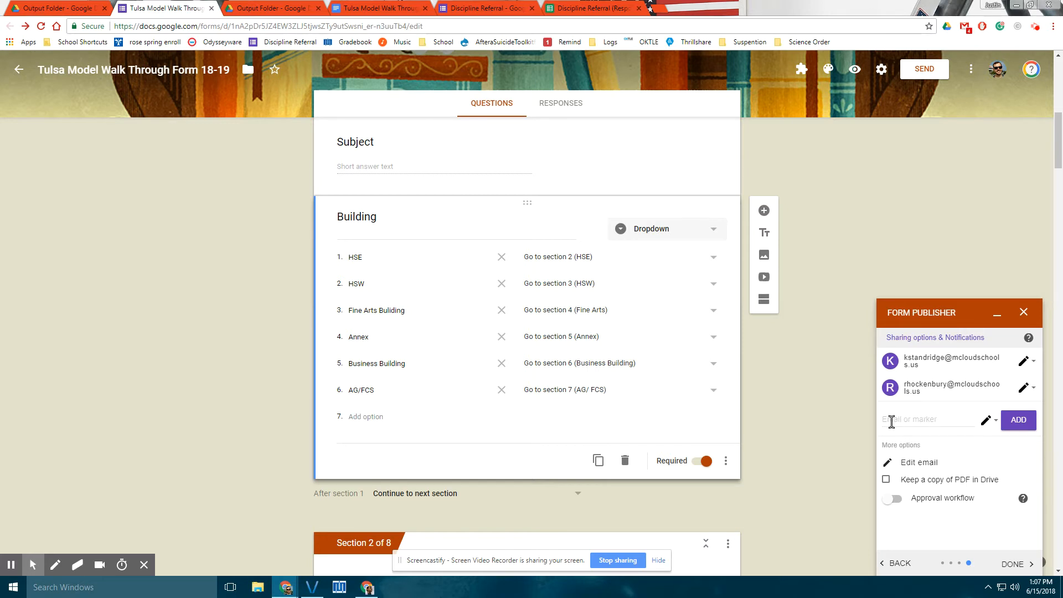
Check which permission options, such as comment, view or Send PDF, are offered for a new recipient
{"action": "left_click", "coordinate": [923, 422]}
{"action": "left_click", "coordinate": [987, 420]}
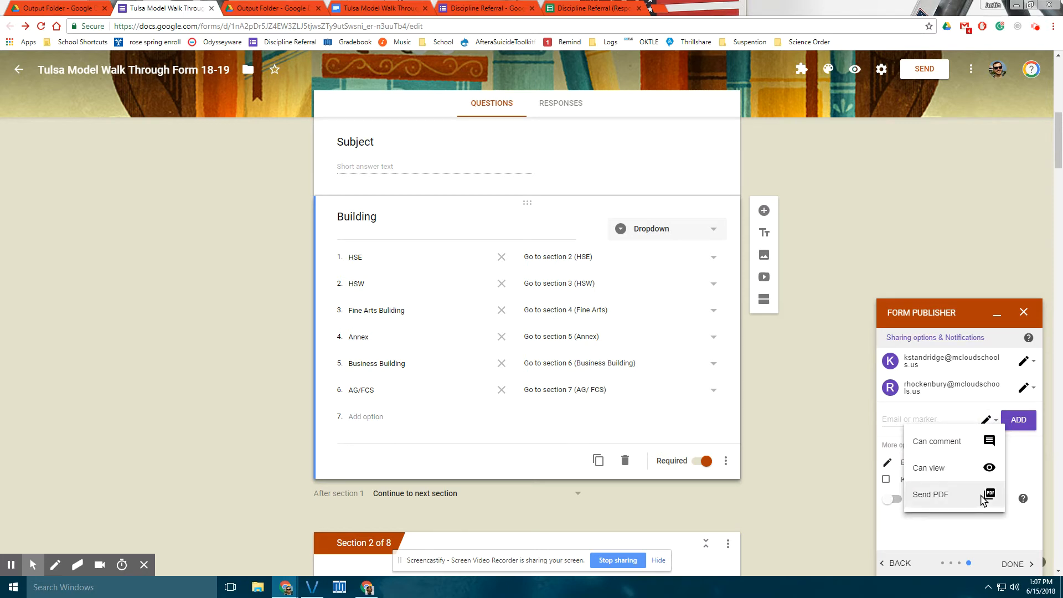
{"action": "left_click", "coordinate": [1021, 450]}
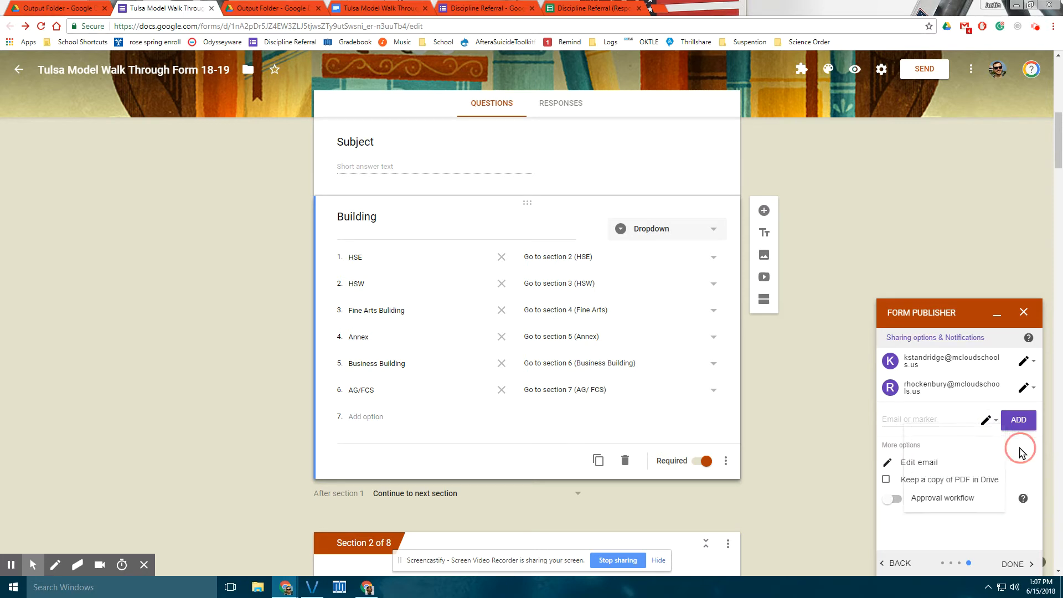
Review and save the notification email with its default subject and body, and finish the Form Publisher setup
{"action": "left_click", "coordinate": [907, 463]}
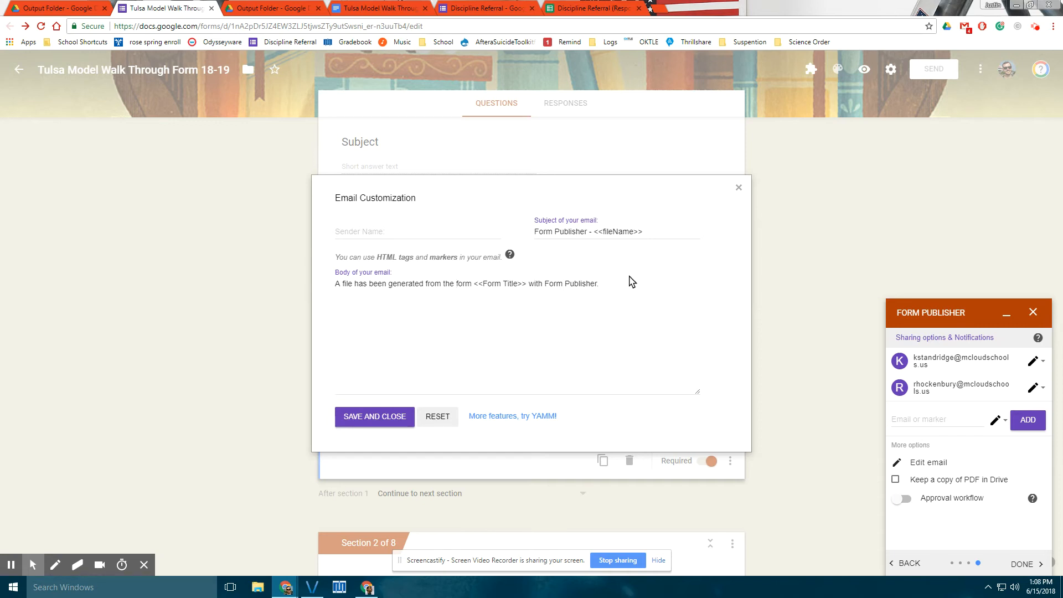
{"action": "left_click", "coordinate": [382, 417]}
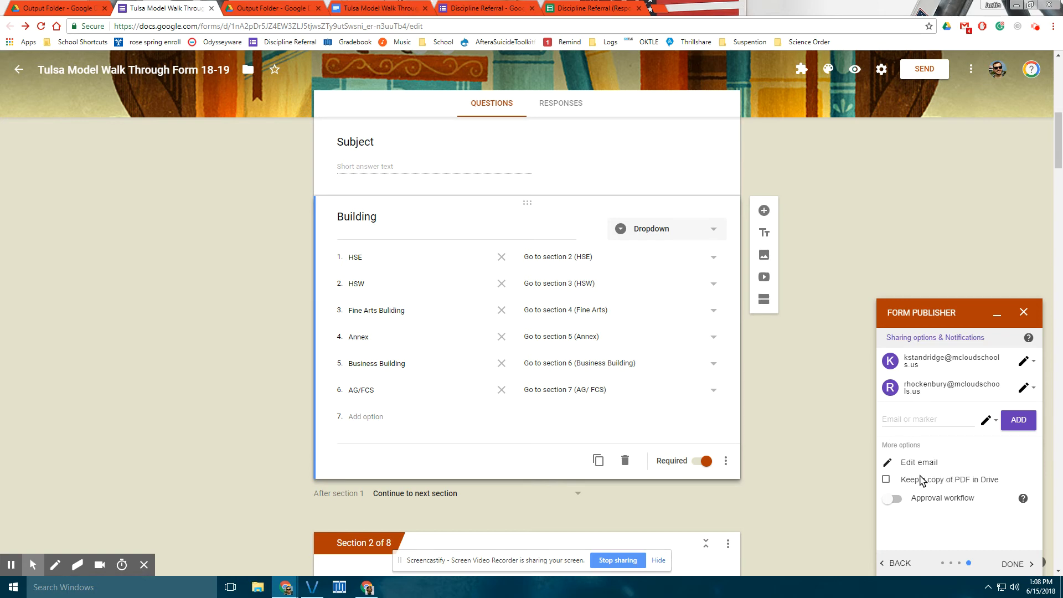
{"action": "left_click", "coordinate": [1013, 564]}
{"action": "left_click", "coordinate": [1021, 564]}
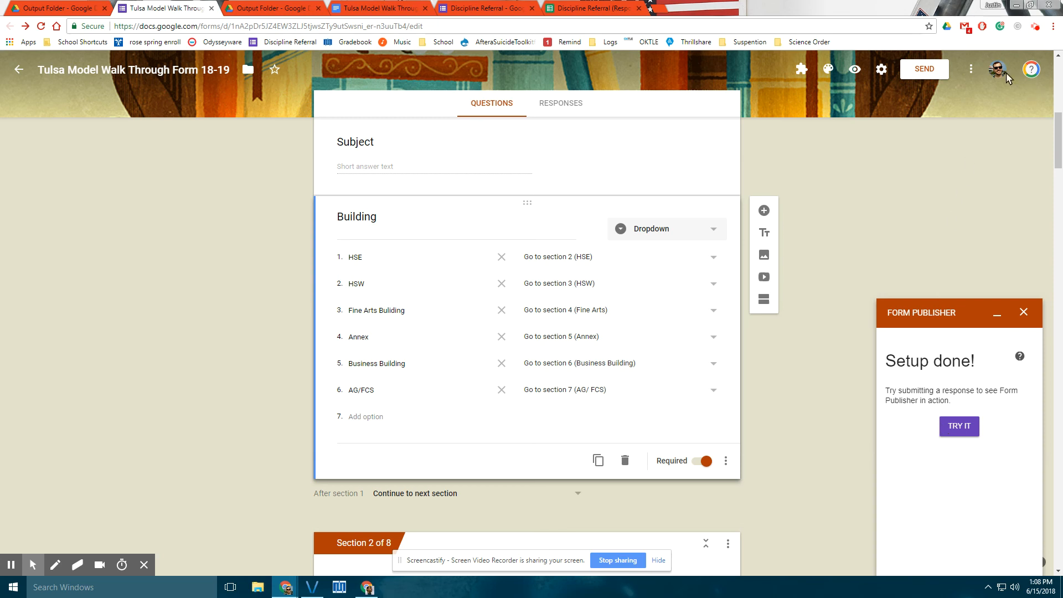
{"action": "left_click", "coordinate": [1036, 26]}
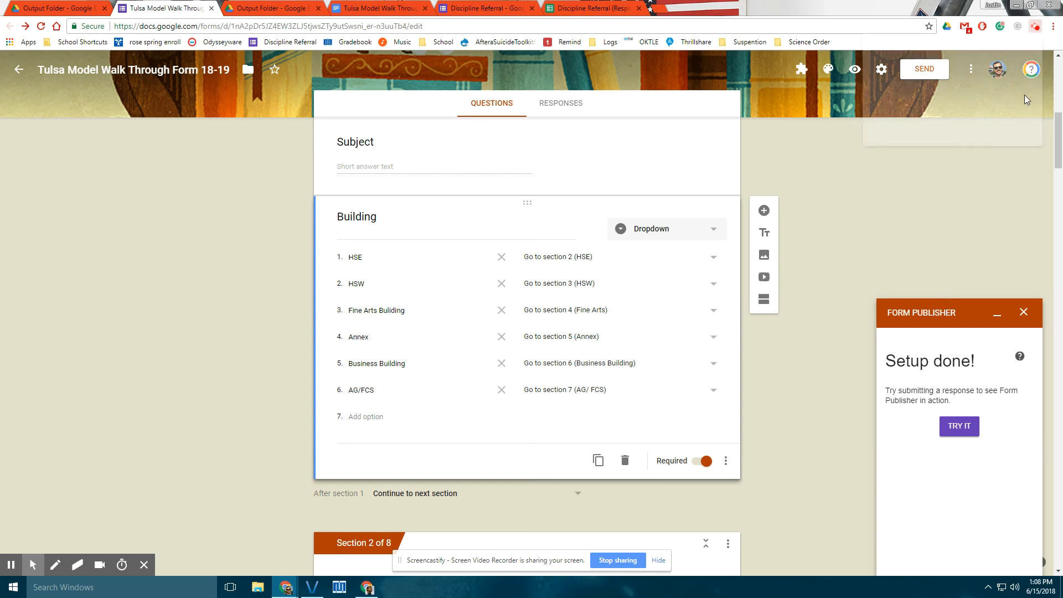